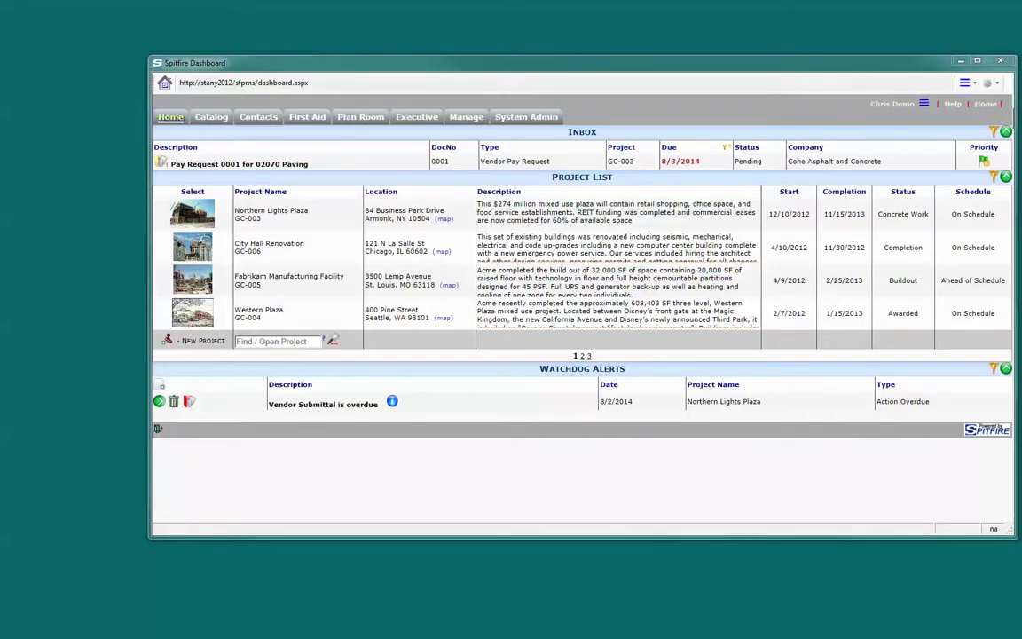
- Choose Marina Golf Club as the new project's customer and assign the matching person as project manager
drag(717, 44, 896, 41)
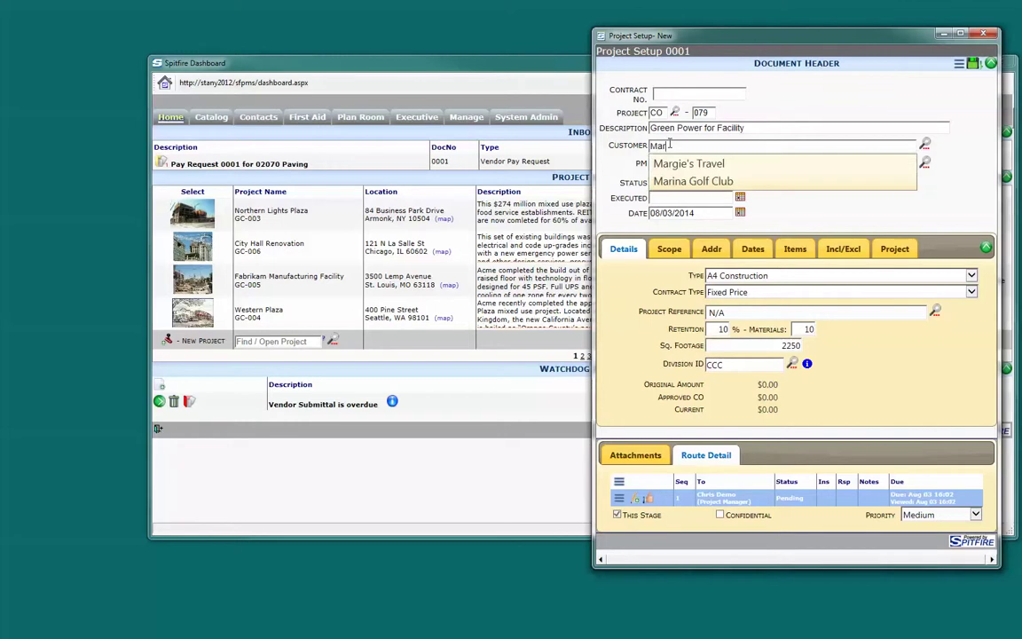
key(Down)
key(Down)
key(Return)
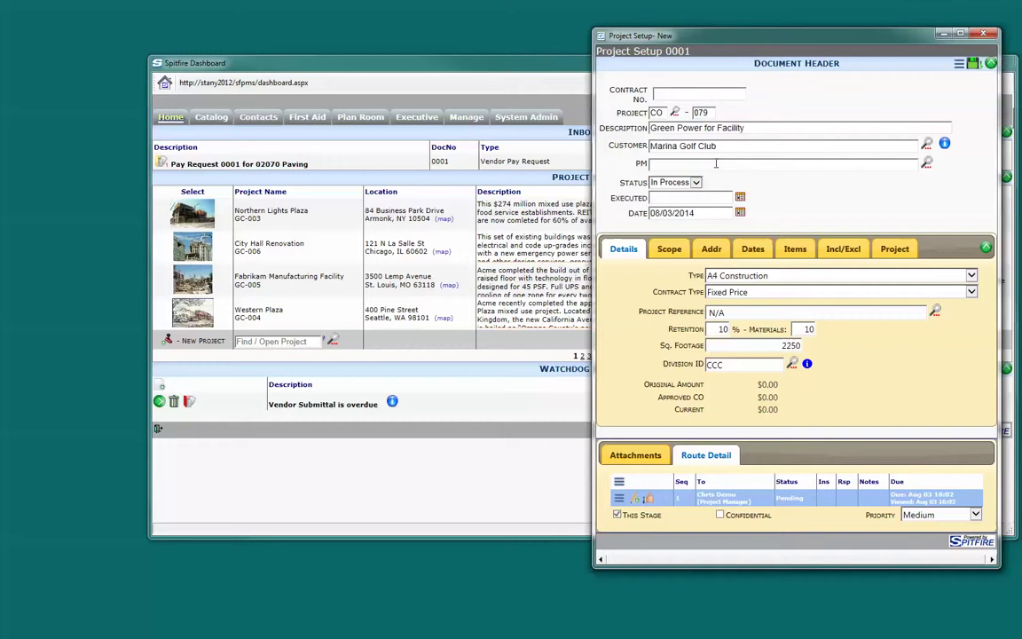
text(Mart)
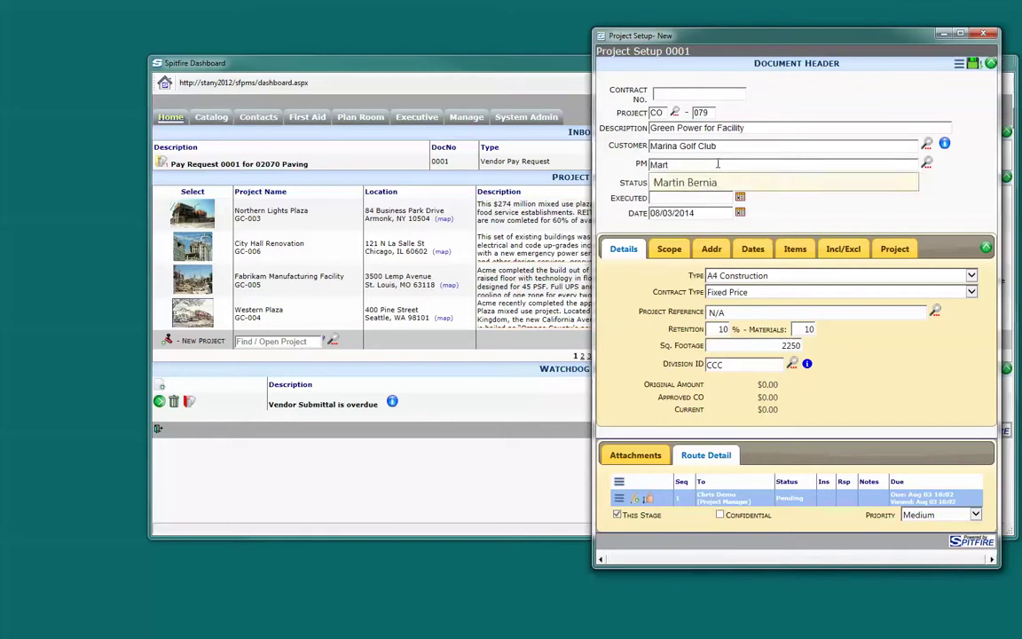
key(Down)
key(Return)
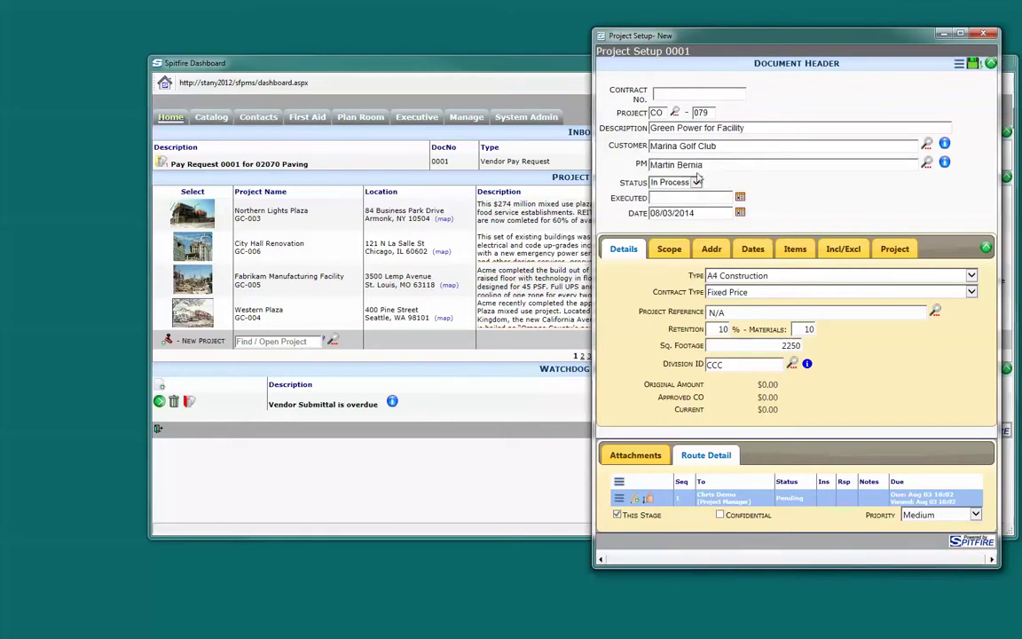
- Set the executed date of the Green Power for Facility project setup to 07/28/2014
click(687, 197)
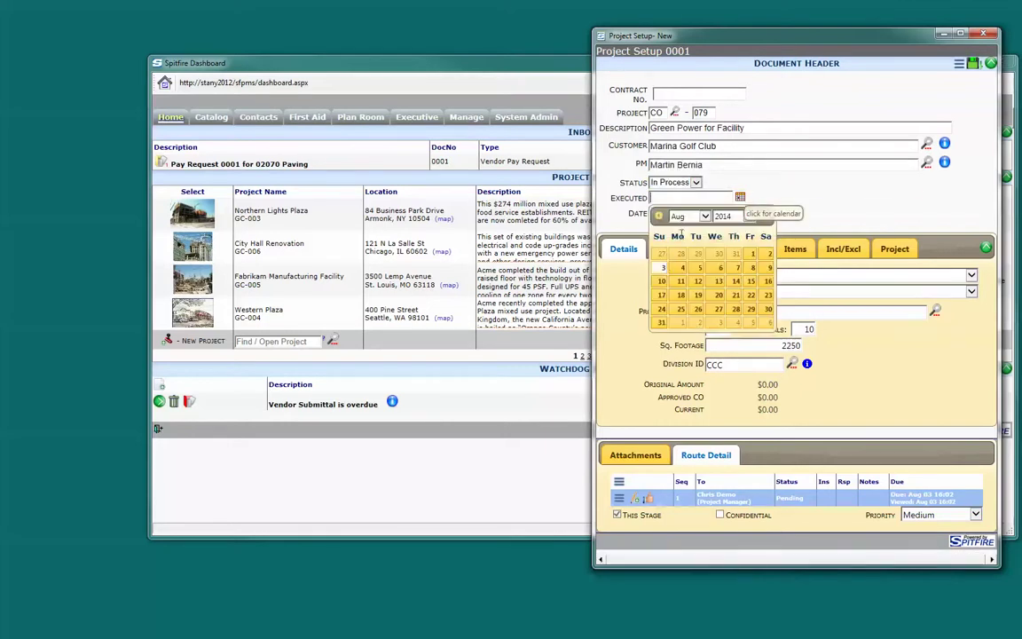
click(678, 254)
click(661, 267)
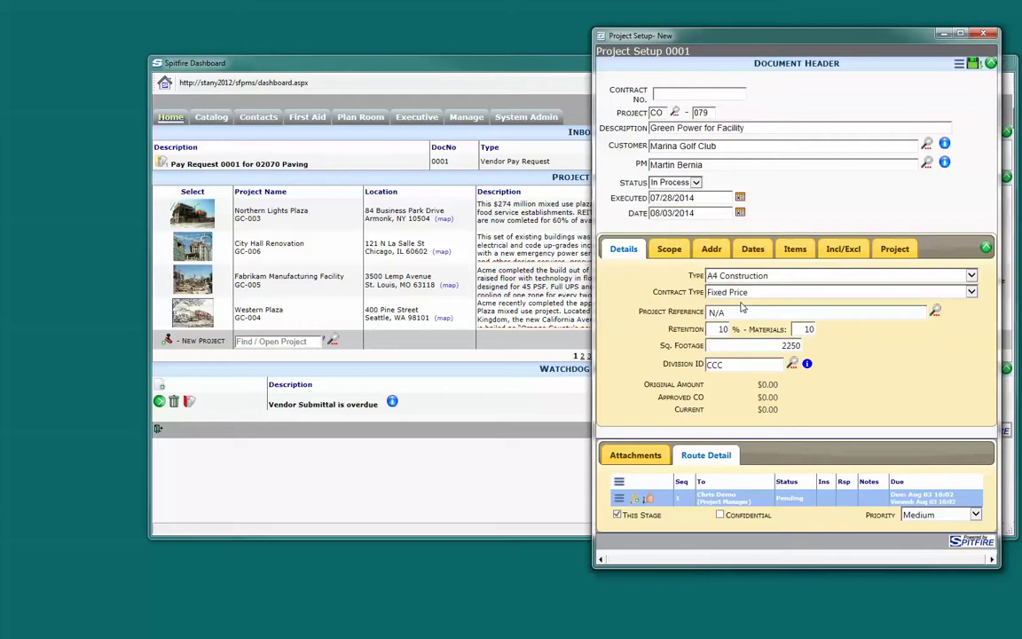
- Change the project's Division ID to MAIN, save the project setup document and close it
drag(750, 363, 650, 366)
text(Main)
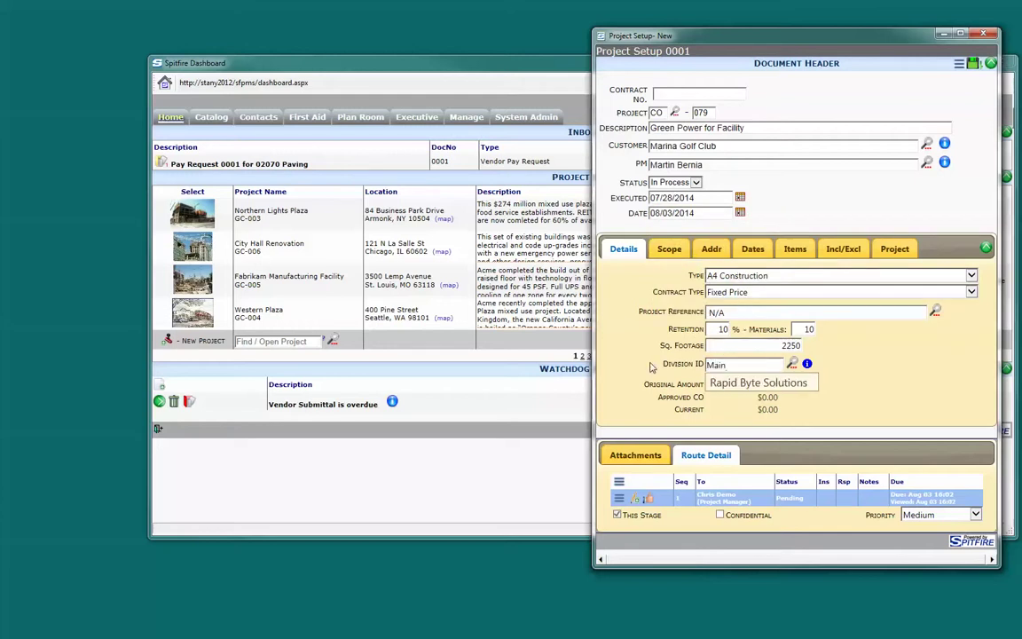
click(732, 391)
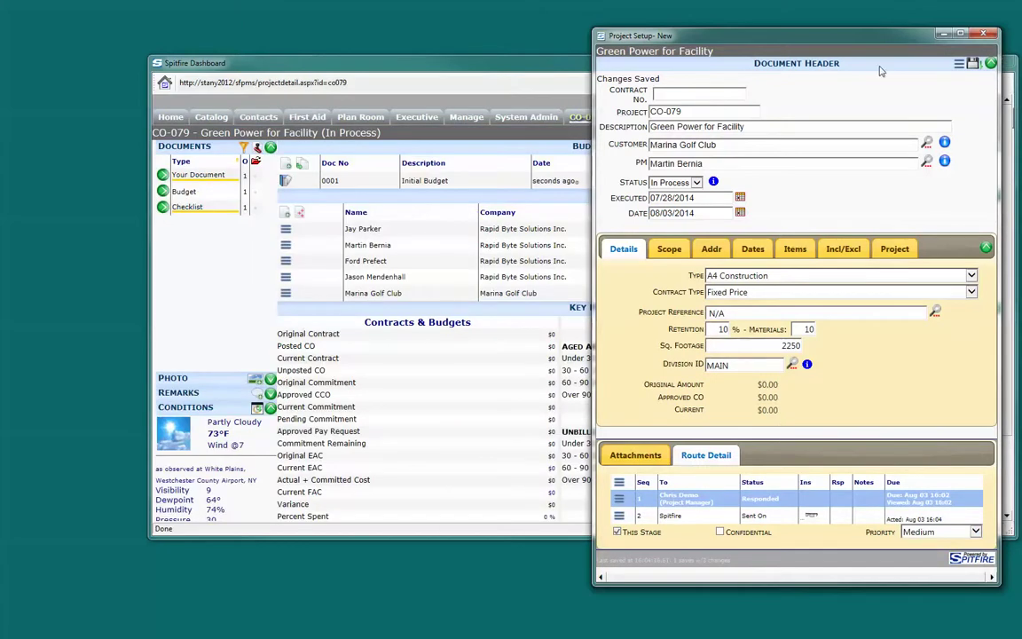
click(981, 37)
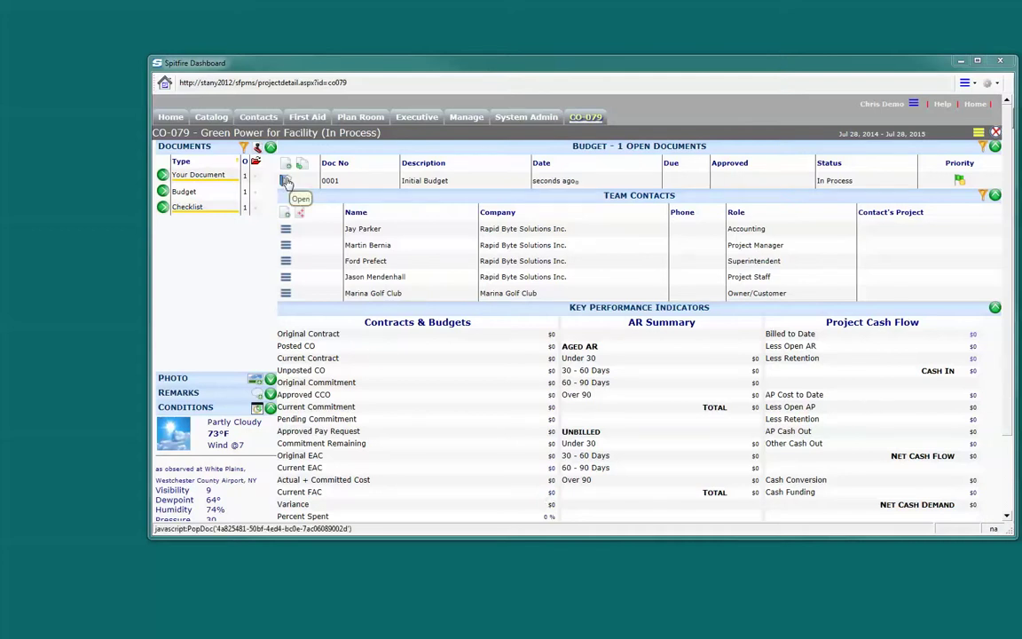
- Open the project's Initial Budget document and upload GreenPowerCenter.png as the site photo
click(287, 182)
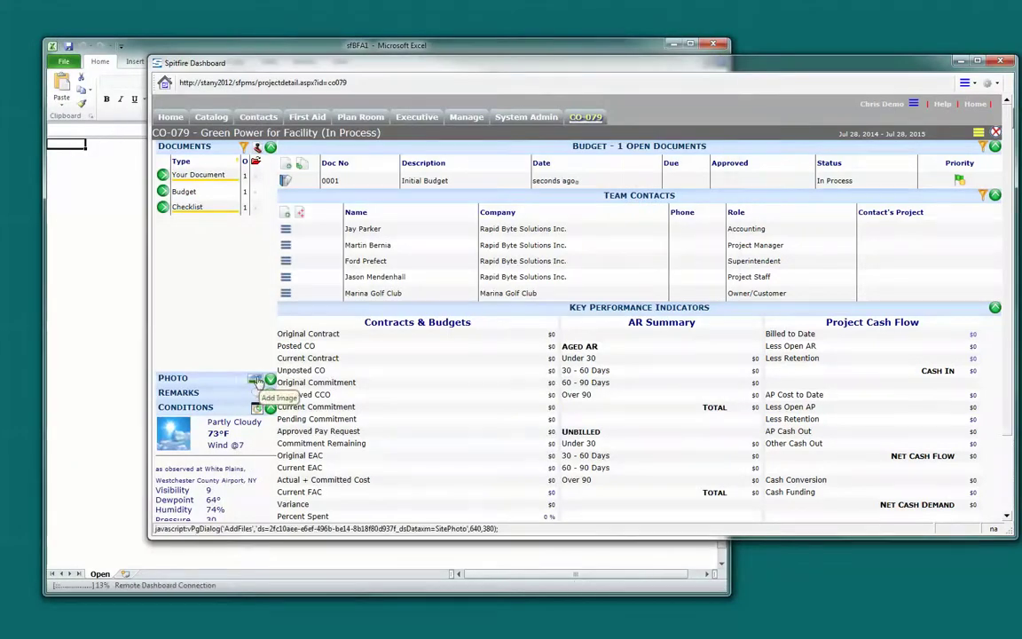
click(255, 379)
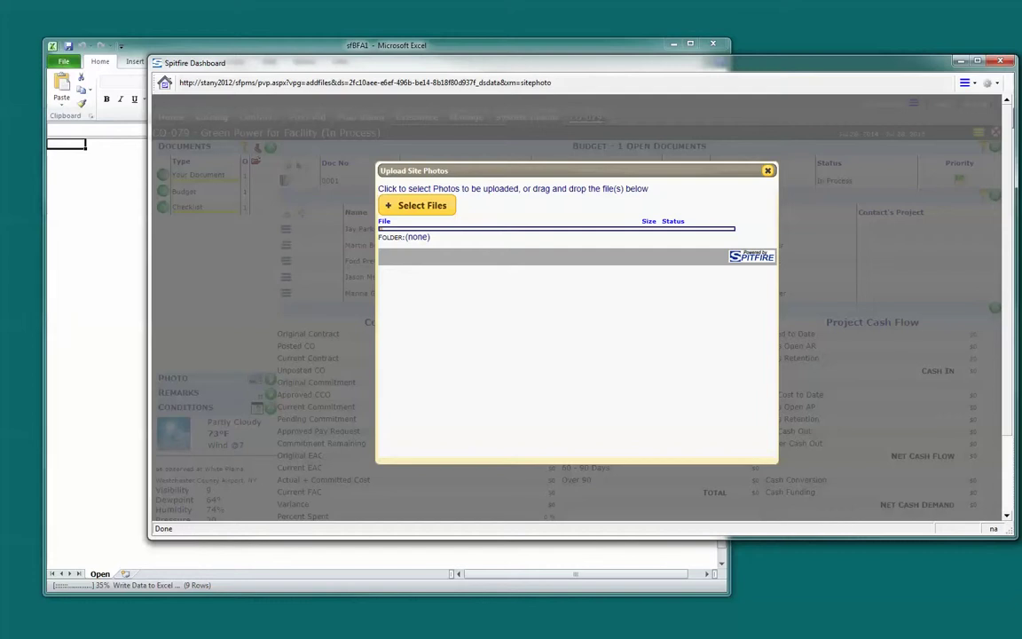
drag(547, 274, 430, 208)
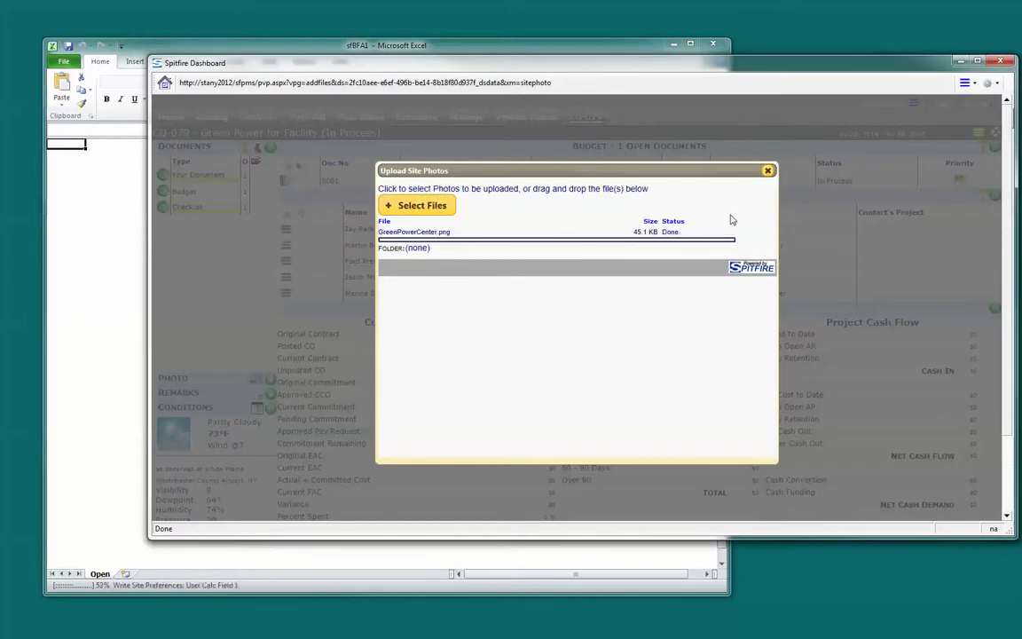
click(767, 170)
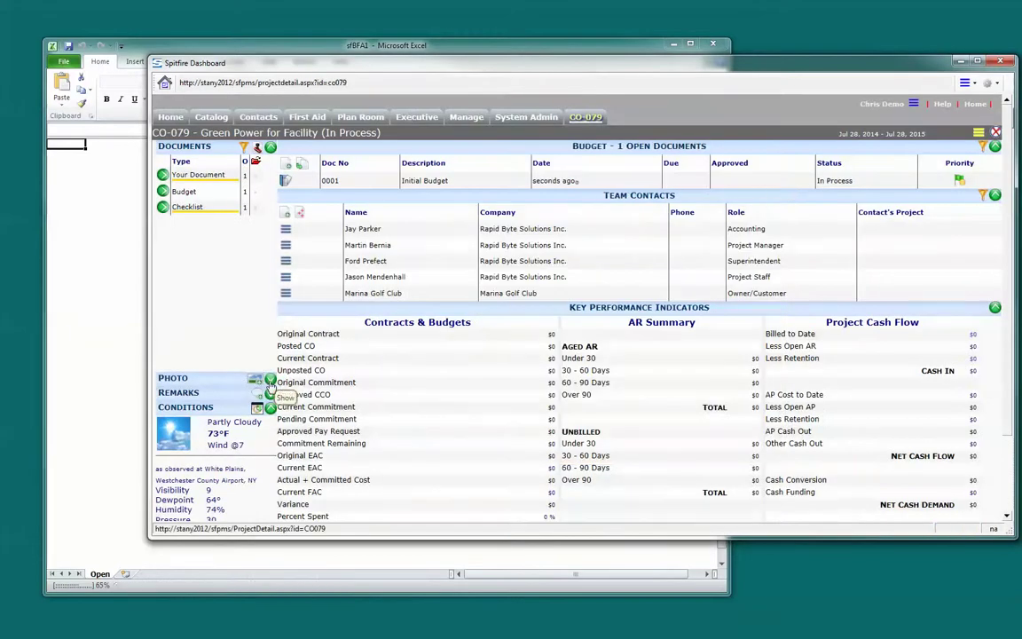
- In the Excel budget workbook, import the local file Sample Estimate.xlsx with the Import Wizard, using the Budget Import Map.map mapping
click(413, 595)
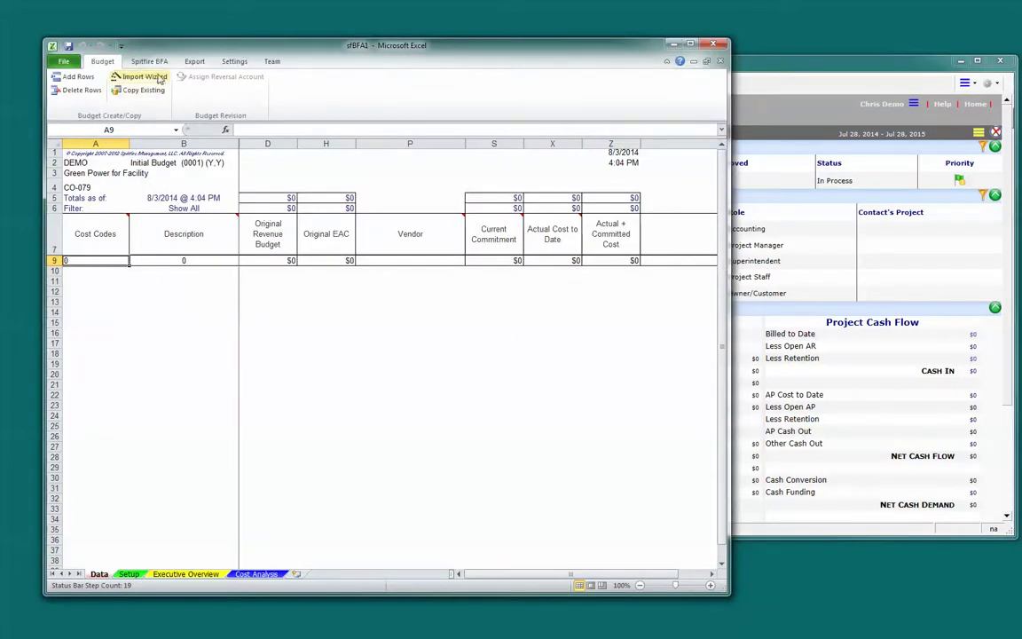
click(140, 78)
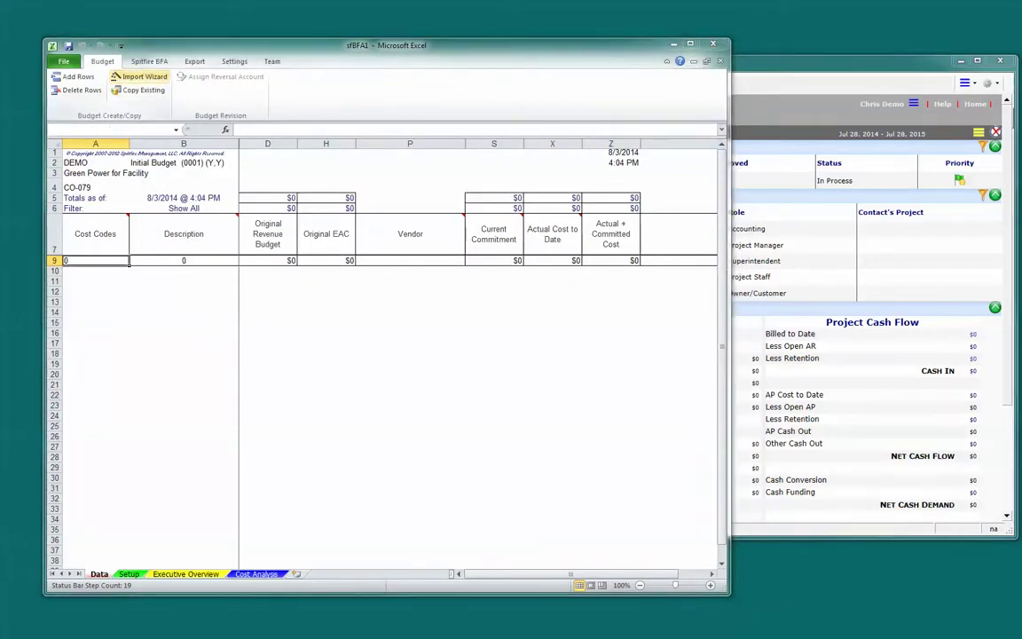
click(521, 125)
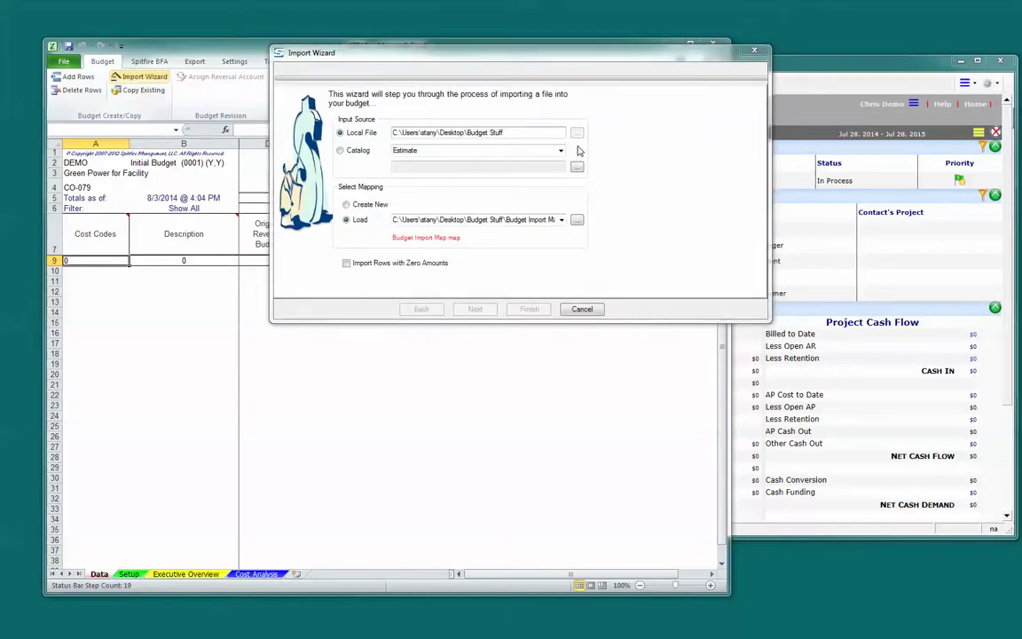
double_click(493, 149)
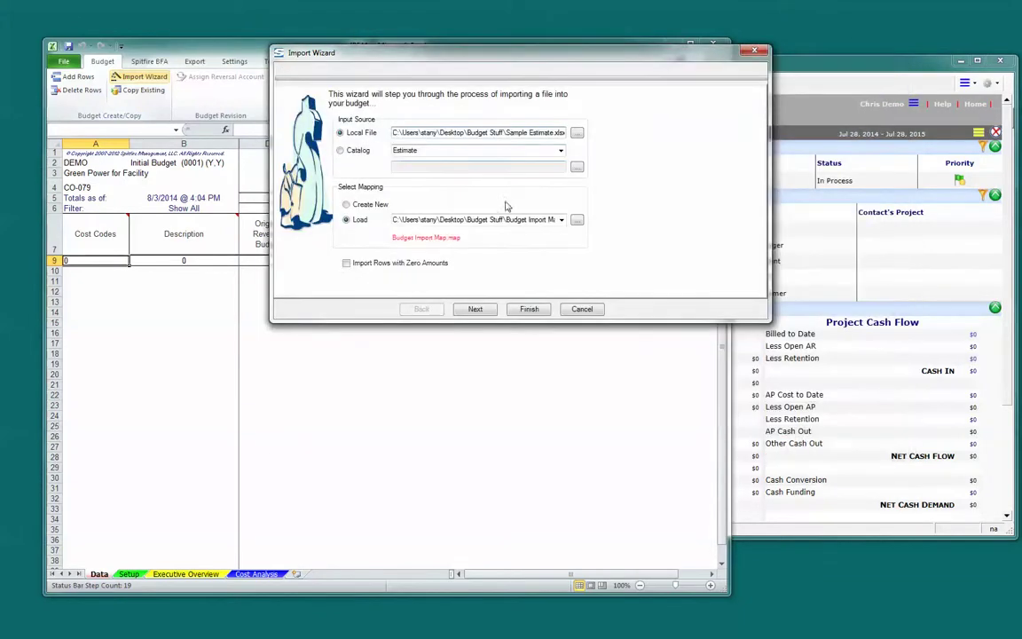
click(529, 309)
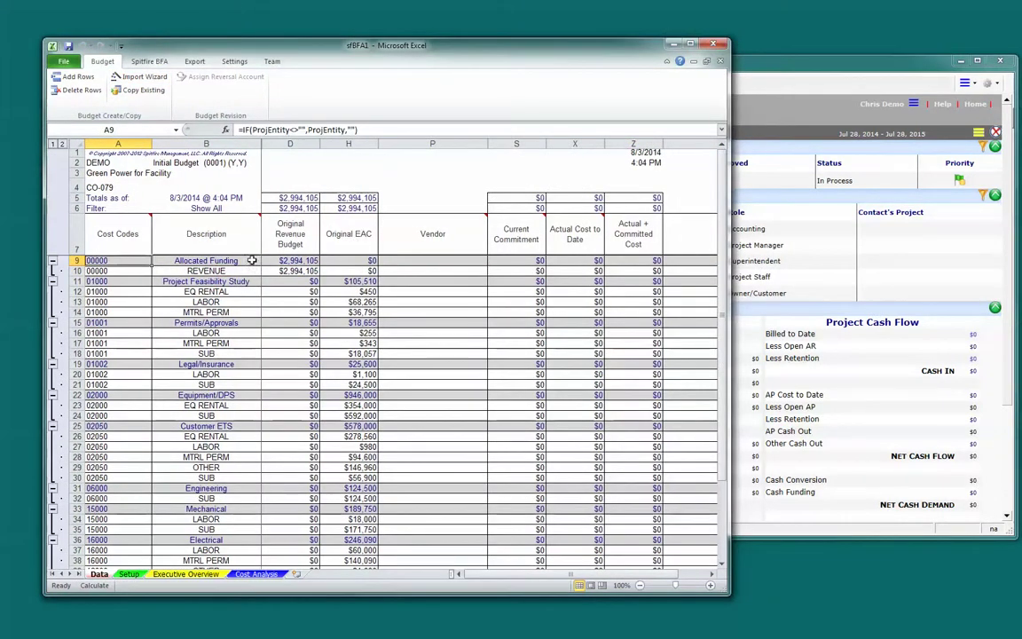
- Collapse the budget rows to the cost code level, save the budget changes and close the workbook
click(53, 145)
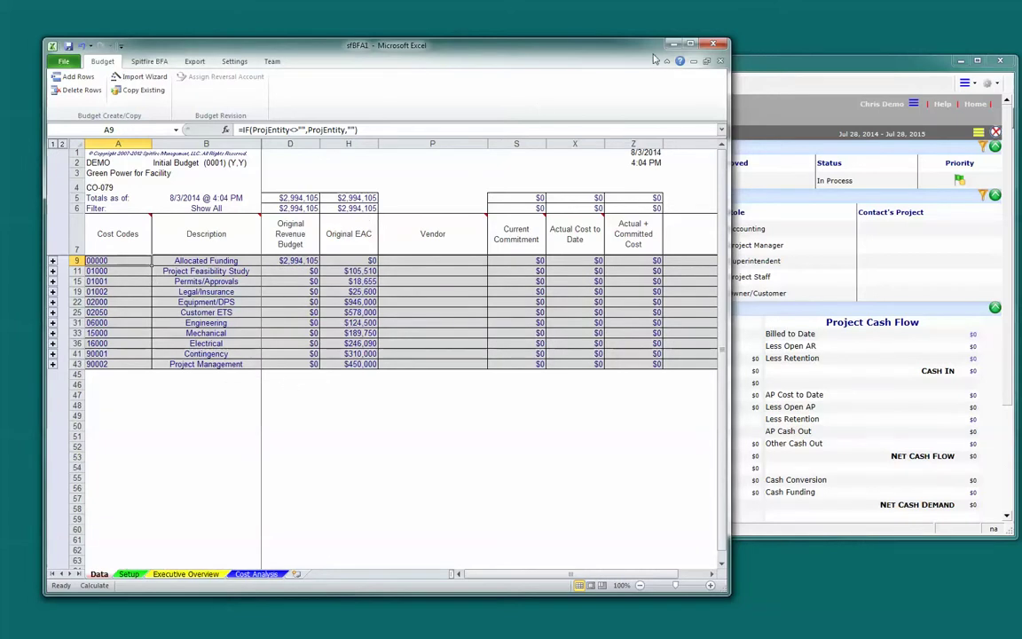
click(68, 45)
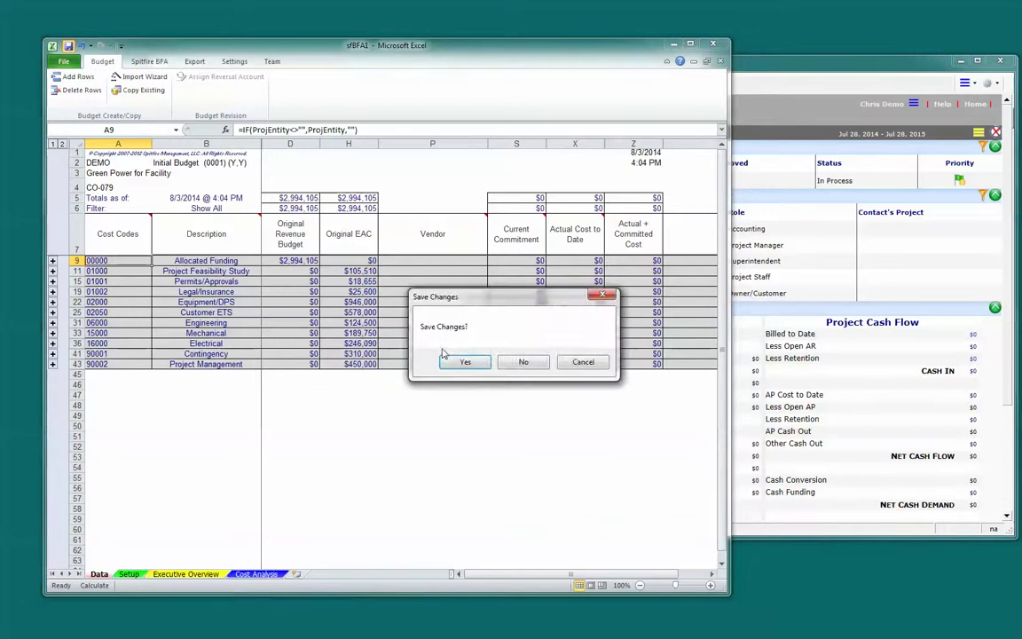
click(463, 359)
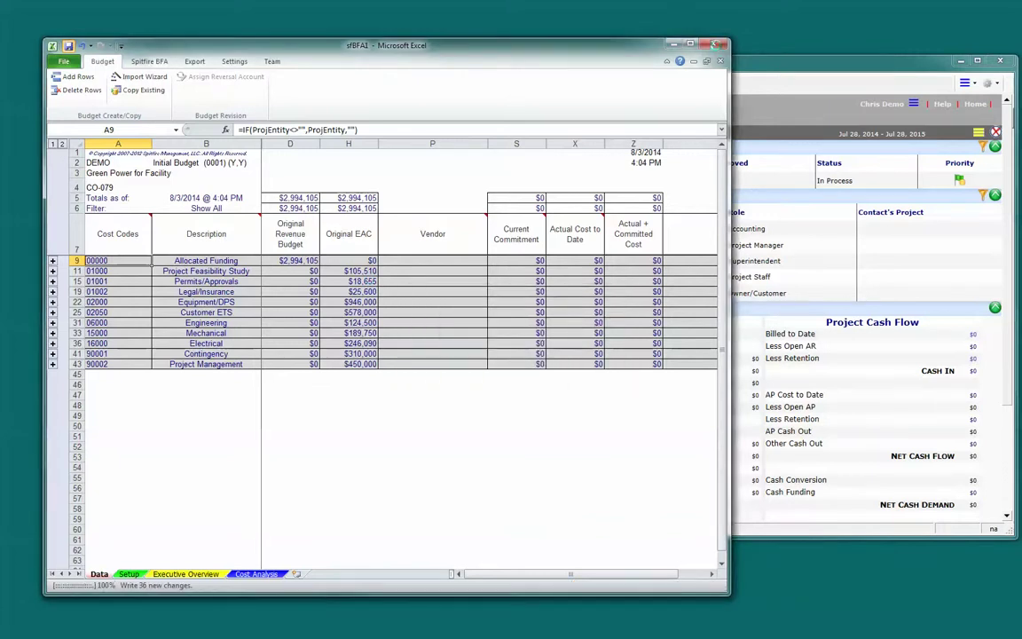
click(715, 46)
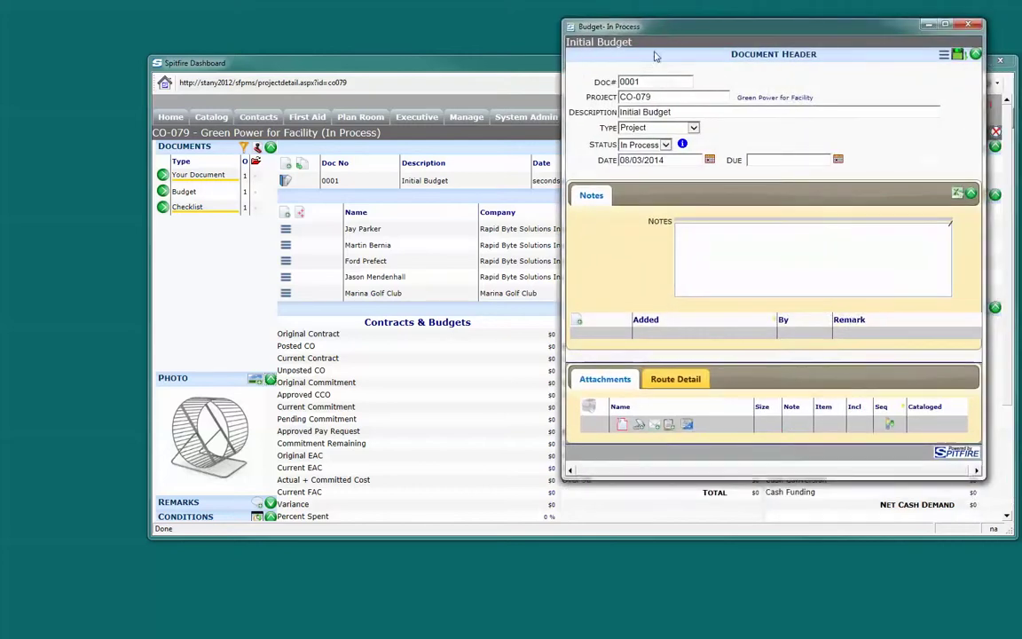
- Set the Initial Budget document's status to Approved, save it and close it
click(644, 144)
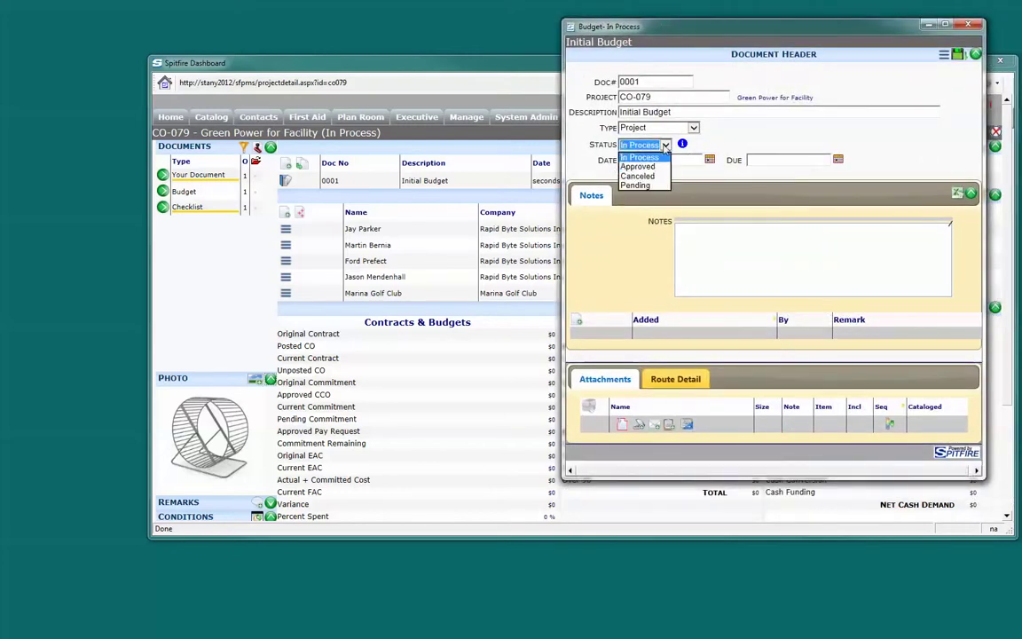
click(649, 167)
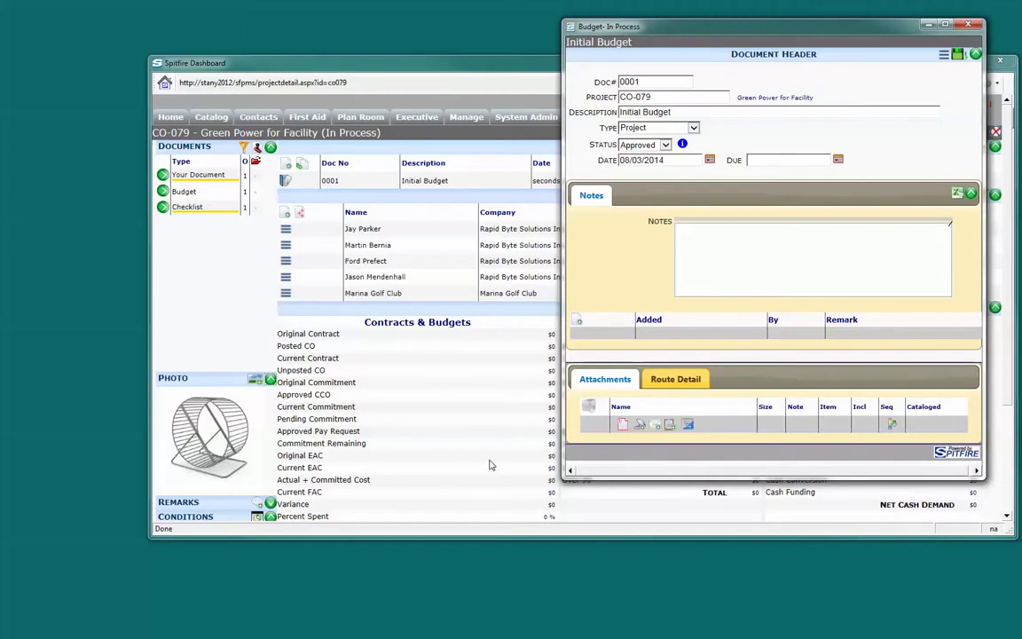
click(959, 56)
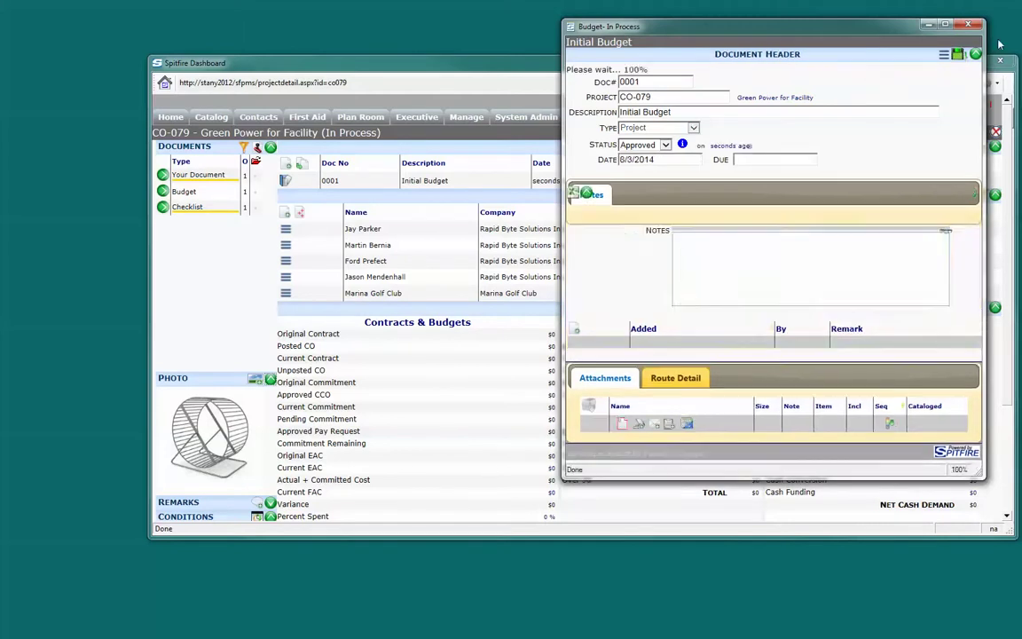
click(967, 25)
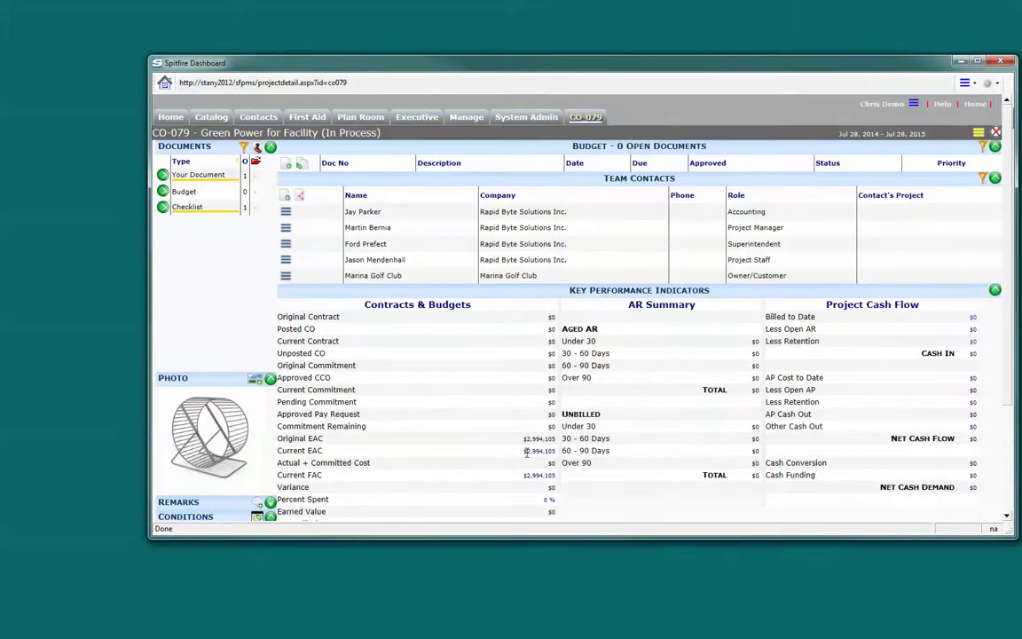
- Open the project setup document, set its status to Committed, save it and close it
click(257, 149)
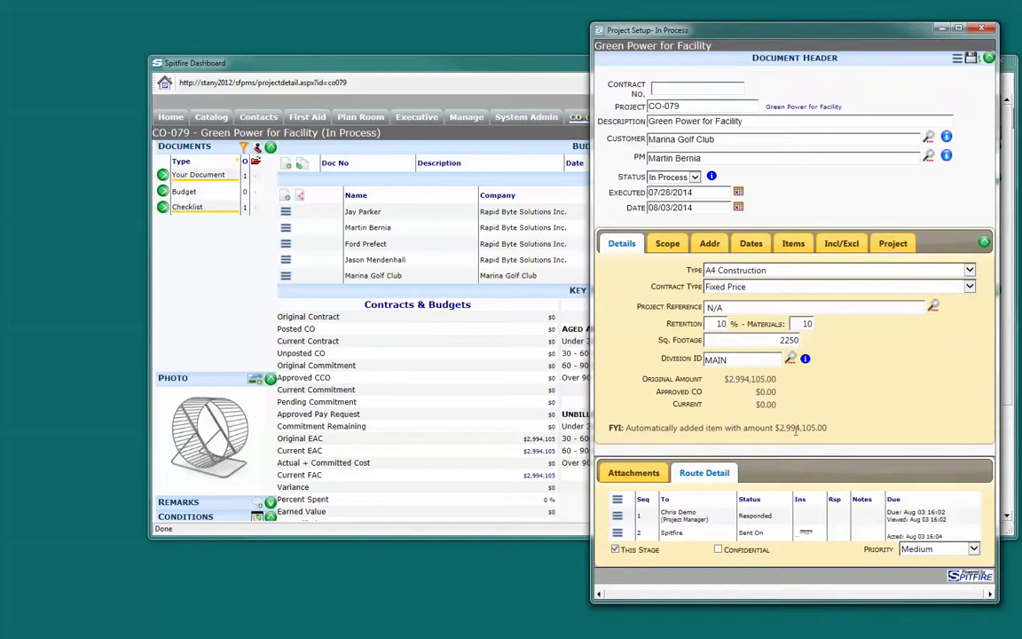
click(694, 178)
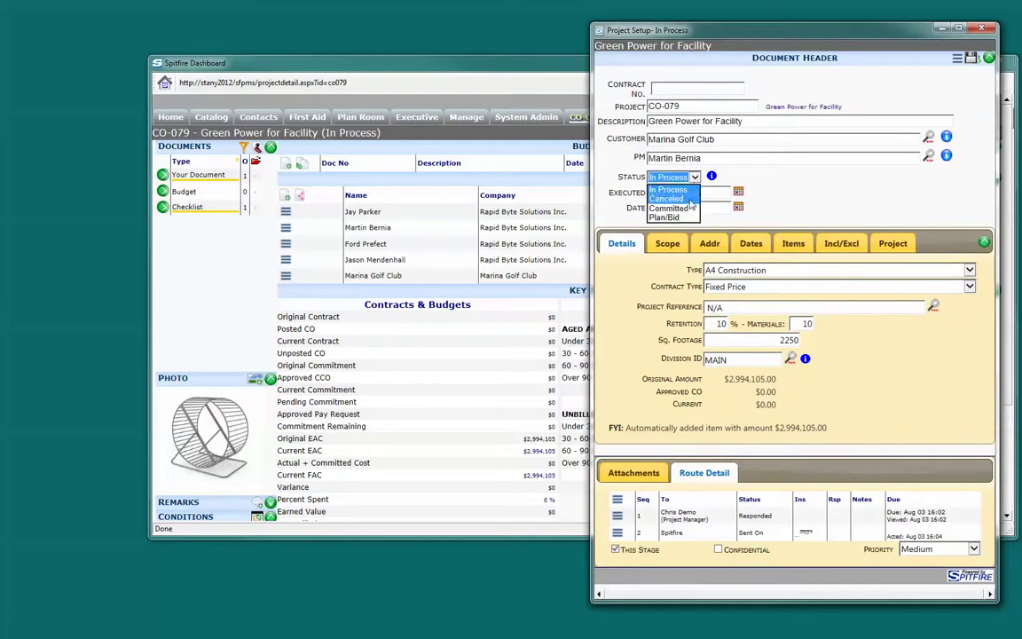
click(690, 205)
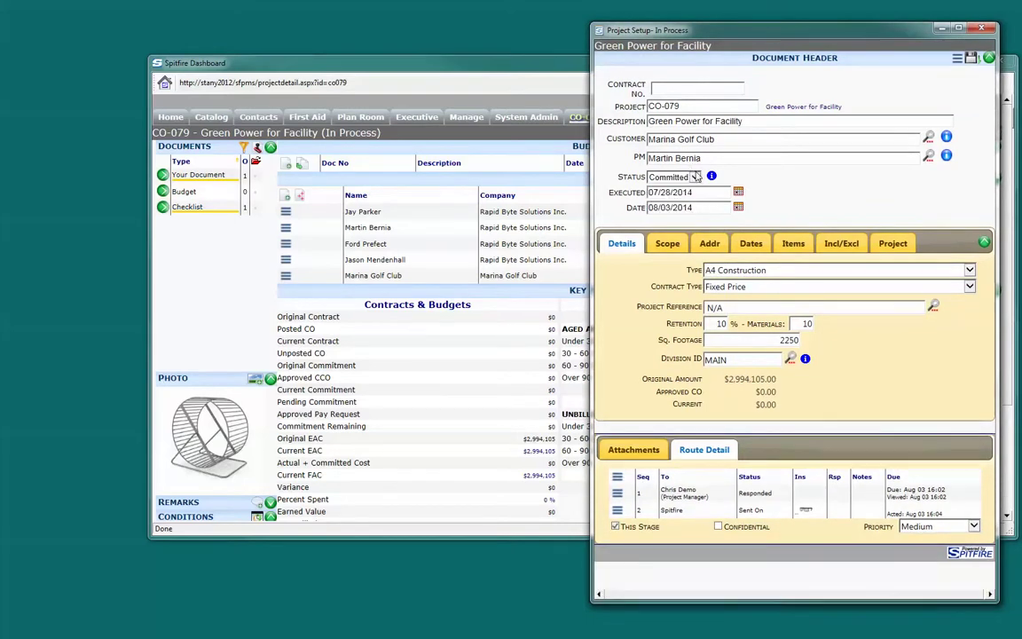
click(972, 60)
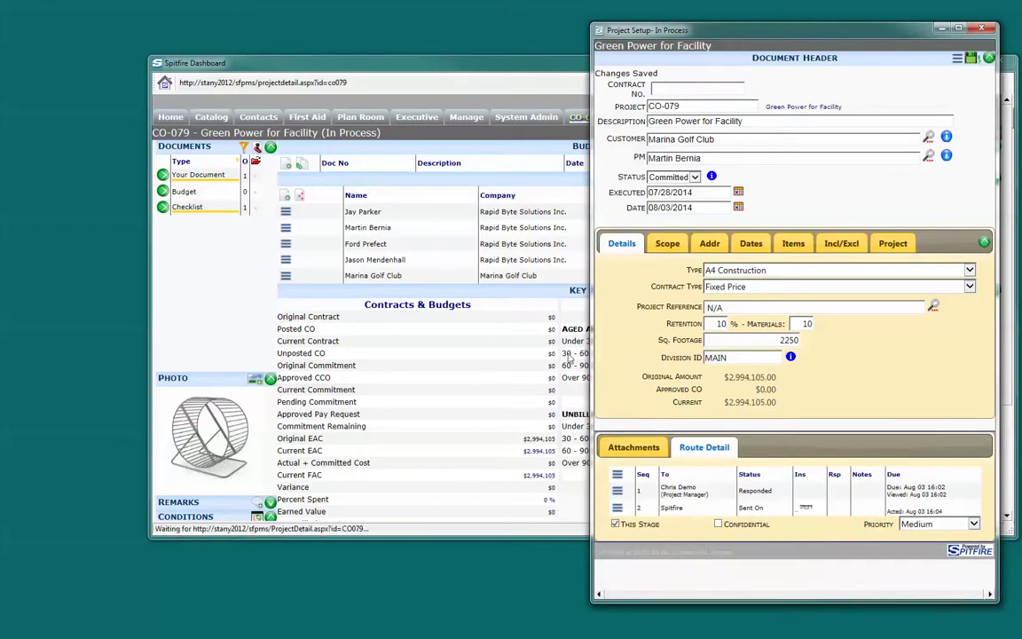
click(988, 32)
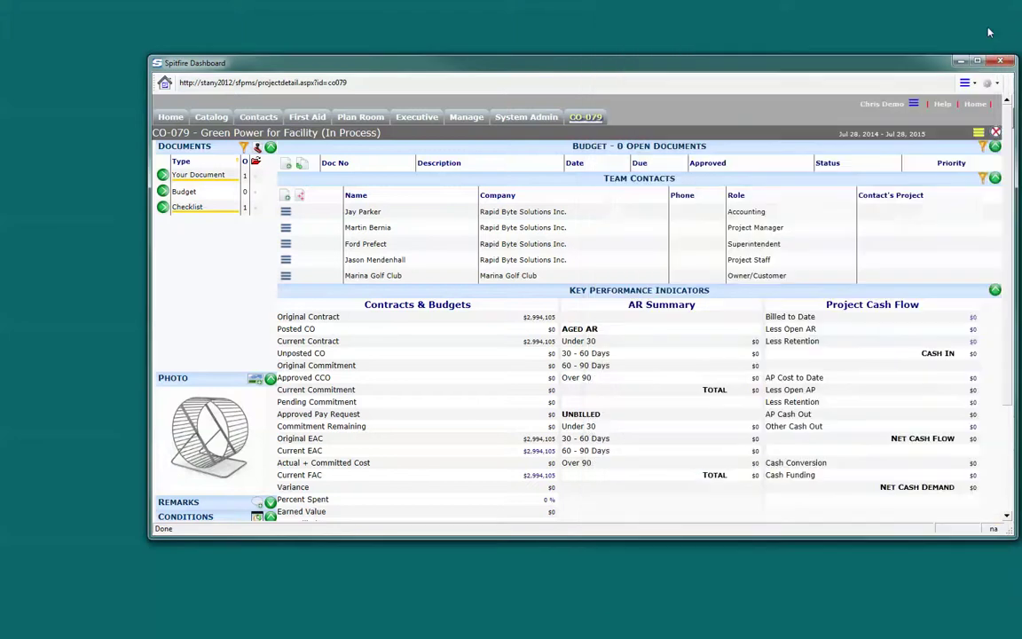
- Collapse the key performance indicators to show the cost analysis detail, and open Project Accounting Maint for the project
click(995, 290)
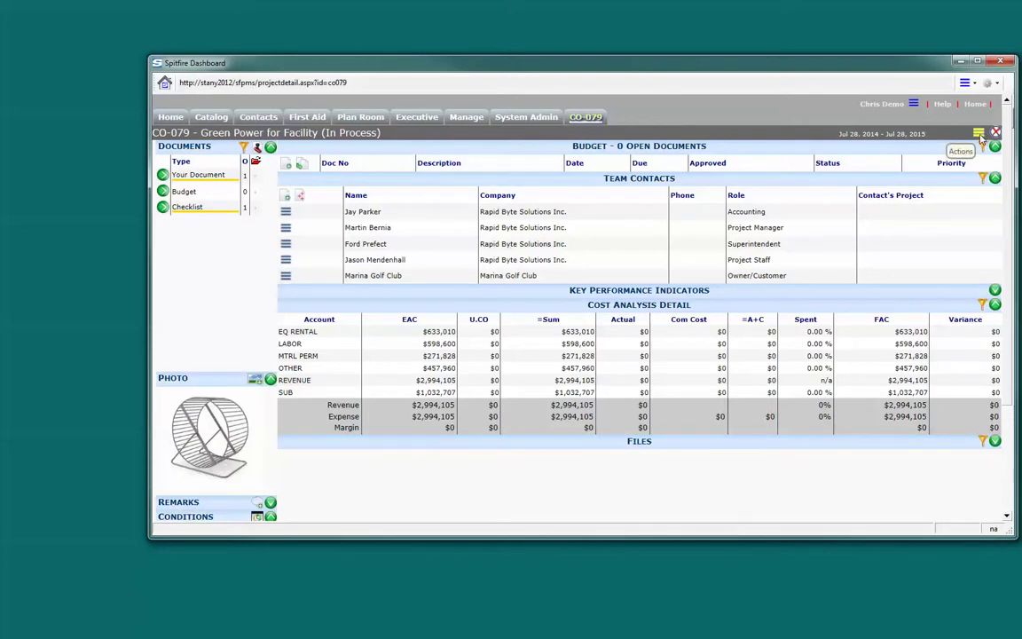
click(979, 135)
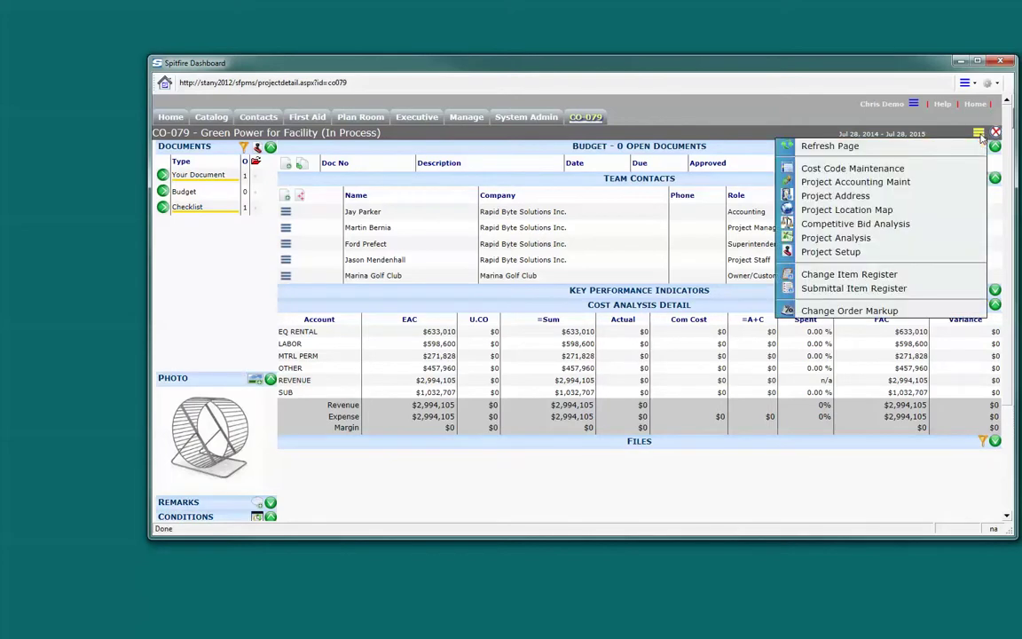
click(941, 184)
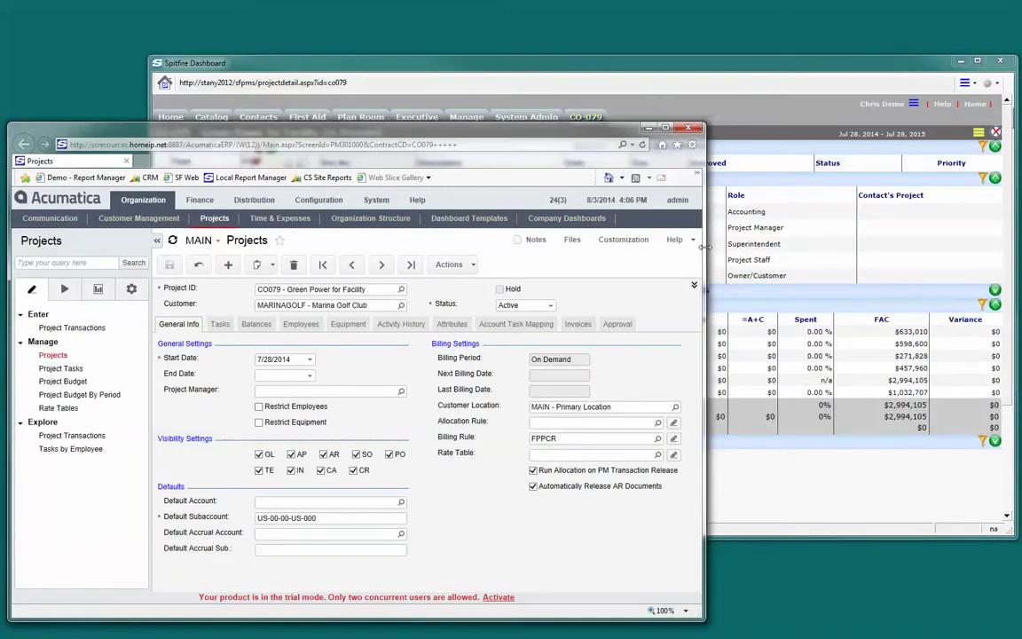
- In Acumatica, examine the CO079 project's employees, tasks, and original and current budget balances beside the Spitfire dashboard
drag(705, 247, 505, 248)
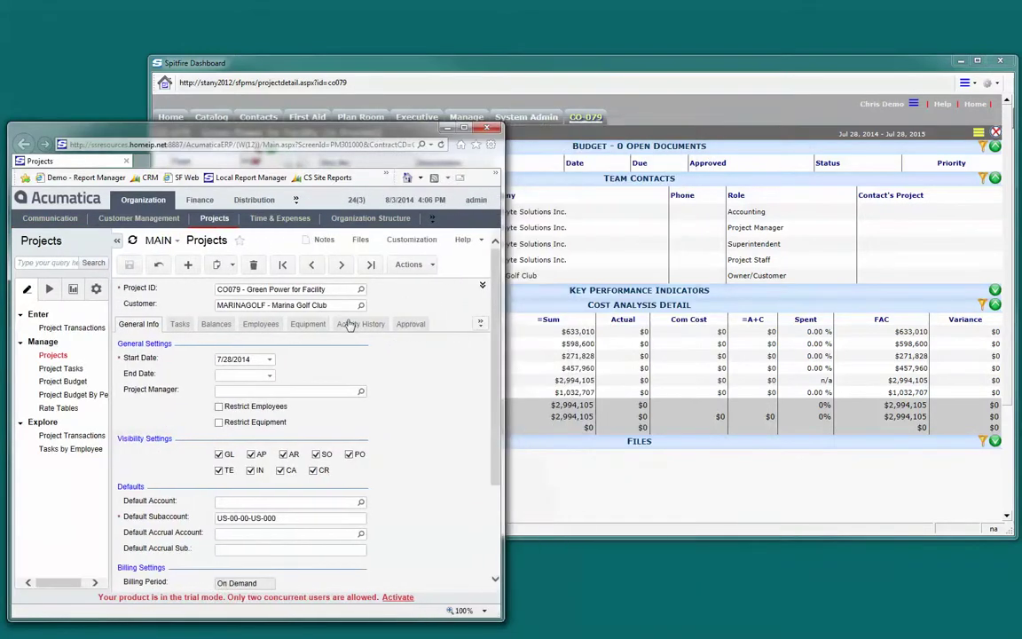
click(257, 325)
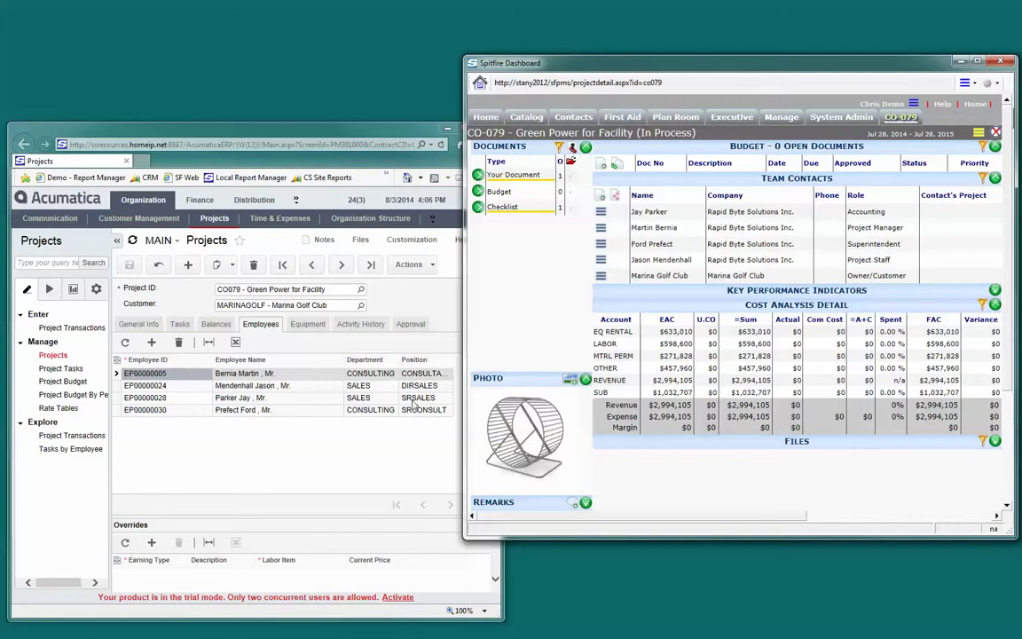
click(179, 324)
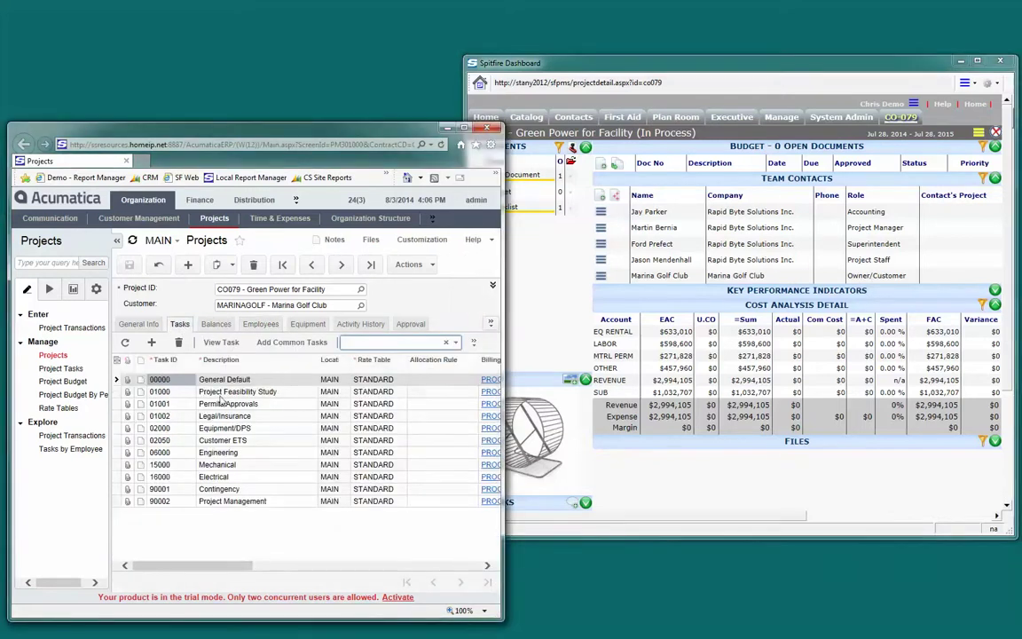
click(217, 325)
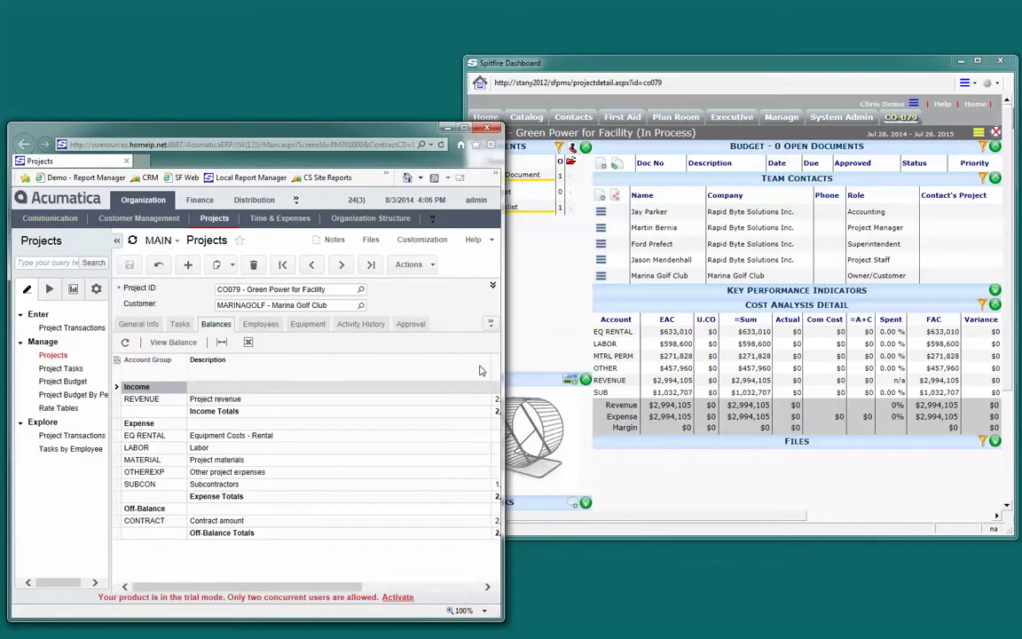
drag(440, 335, 269, 348)
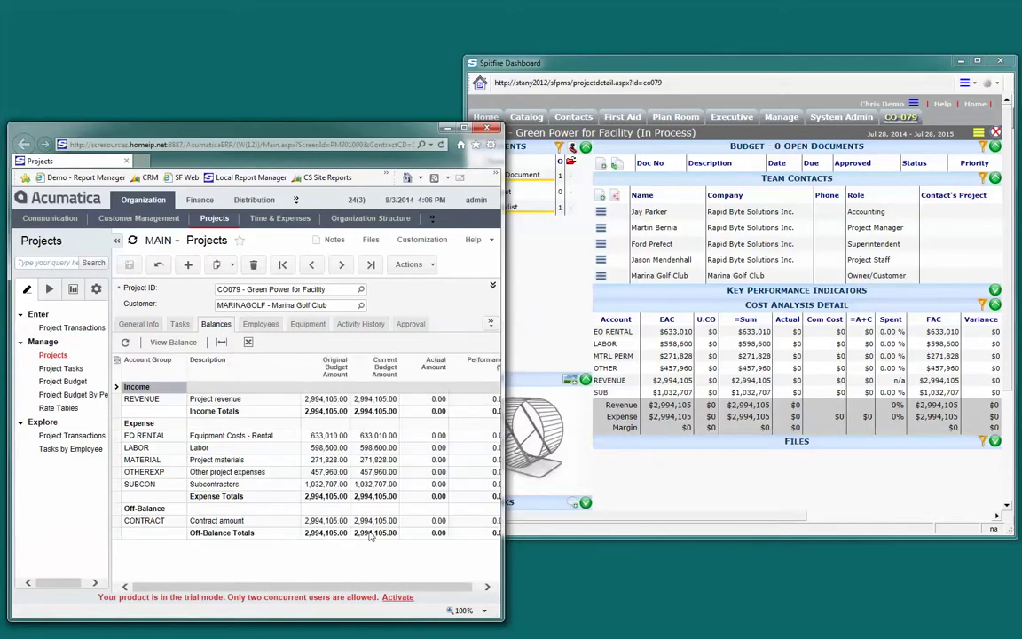